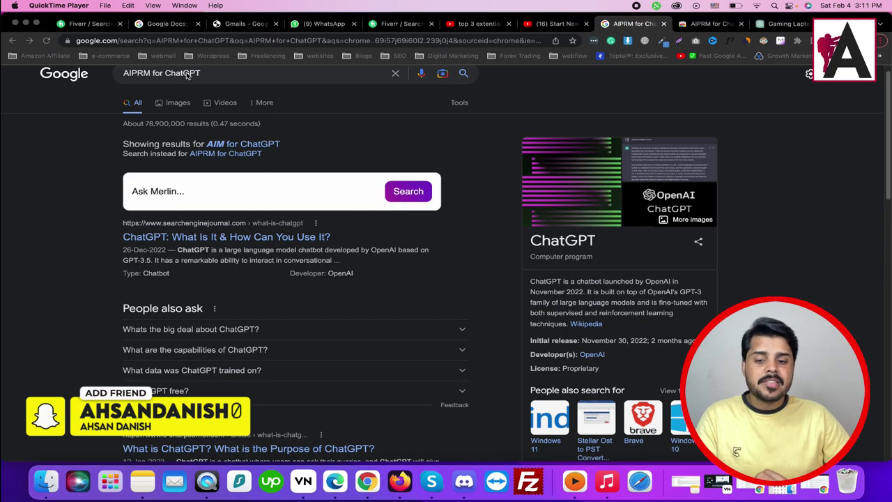
Step: Extend the Google search to "AIPRM for ChatGPT extention" and run it
scroll(126, 88, up, 1)
click(129, 90)
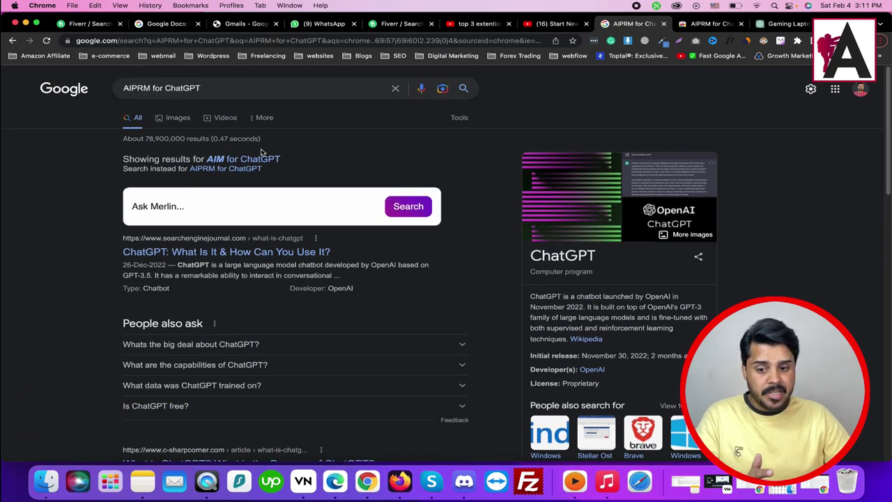
scroll(235, 242, down, 5)
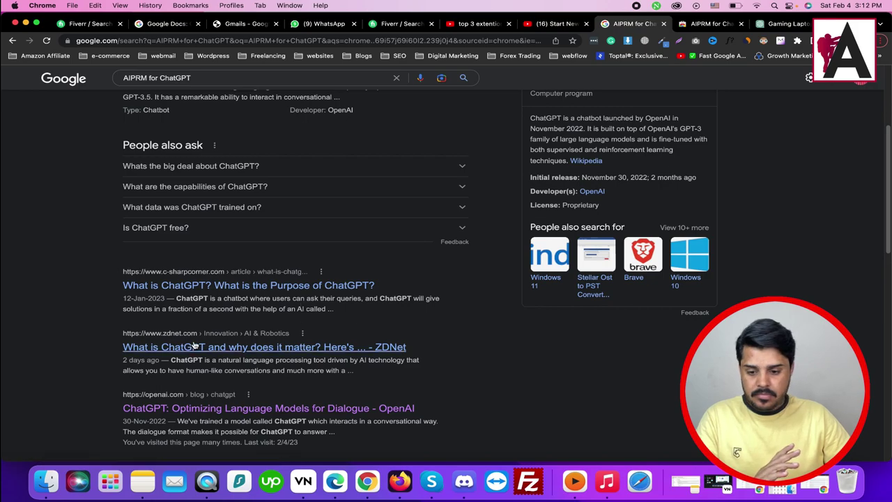
scroll(207, 325, up, 5)
click(210, 84)
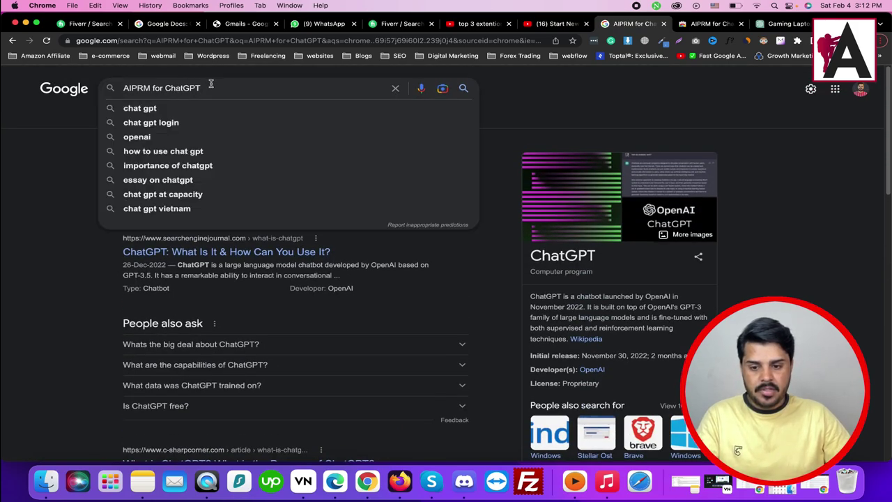
text(extention)
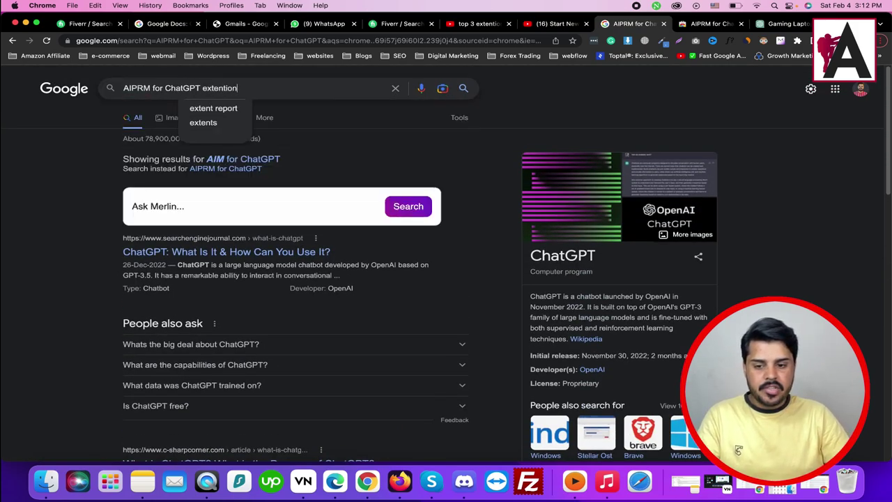
key(Return)
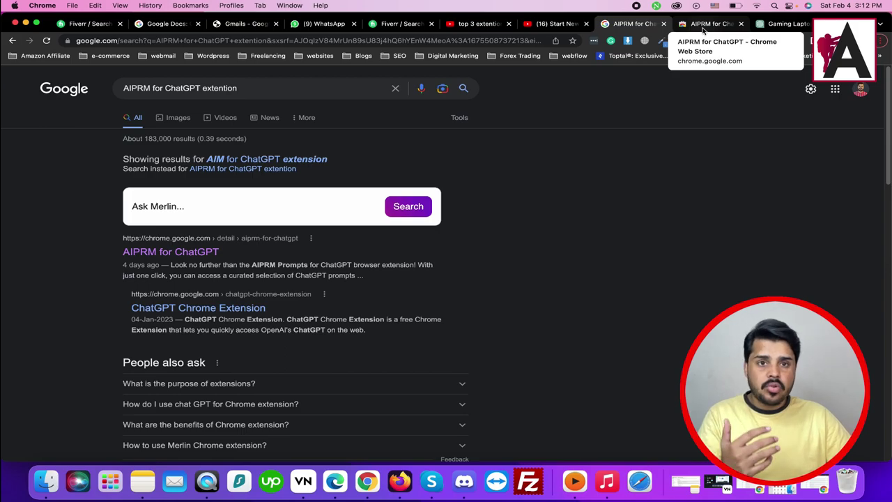
Step: Switch to the open ChatGPT page and examine the AIPRM public prompts with their topic, activity and sorting filters
click(791, 25)
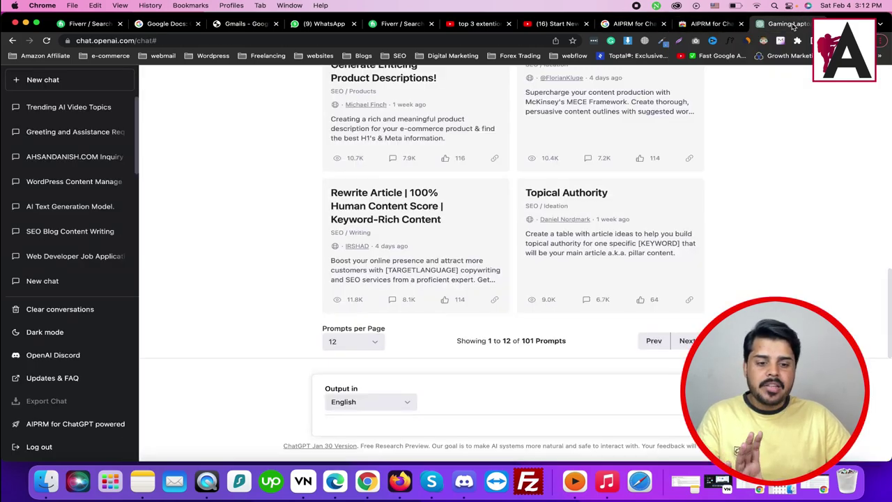
scroll(209, 174, up, 10)
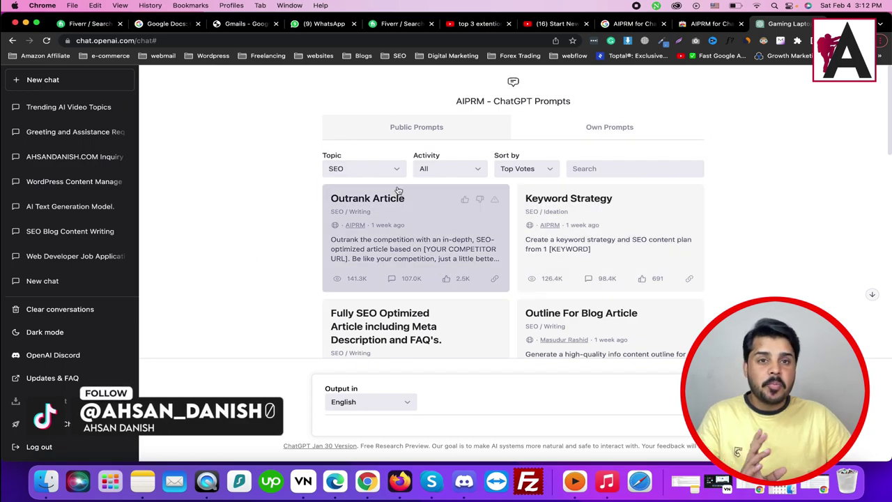
scroll(446, 192, down, 1)
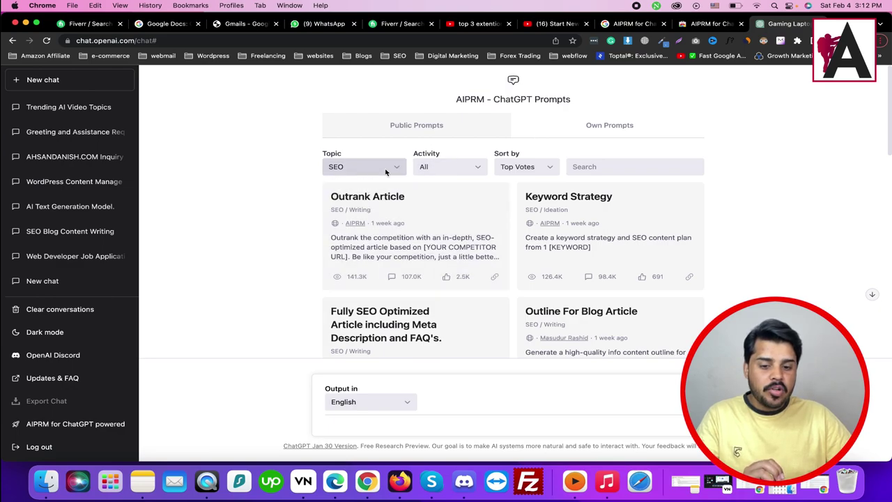
drag(313, 155, 524, 153)
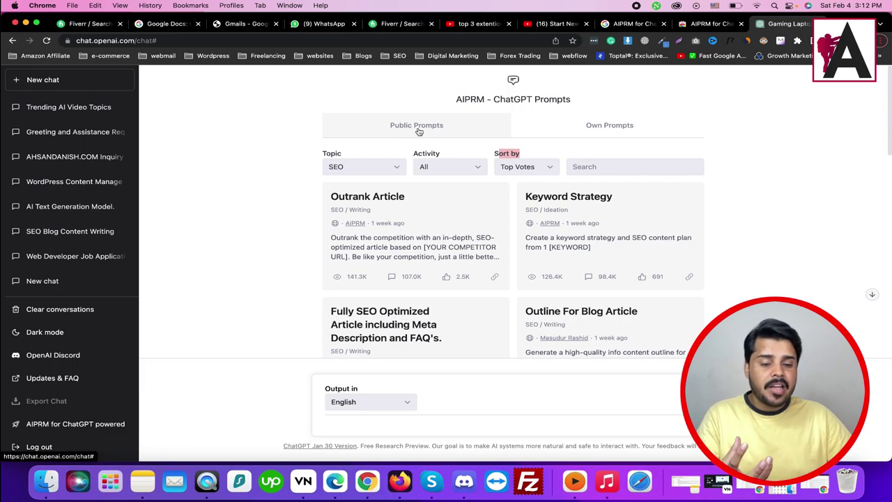
Step: View the new prompt template form among the own prompts, look through its fields and close it without saving
click(600, 131)
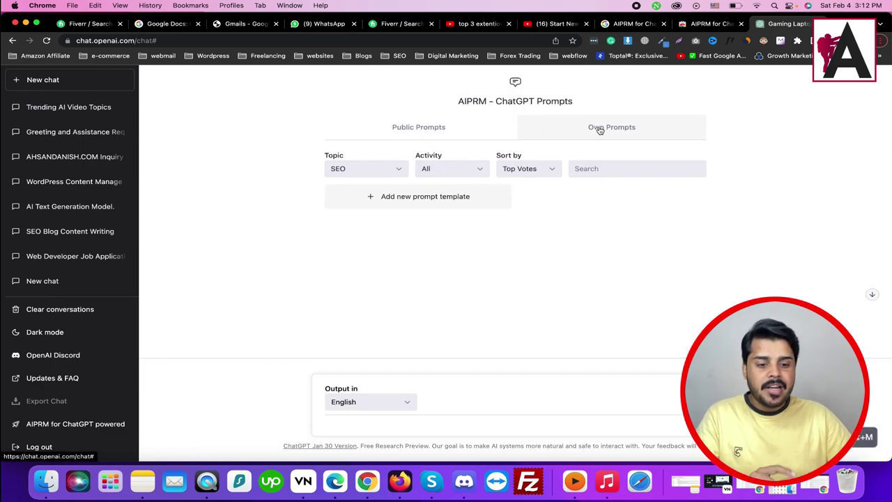
click(421, 203)
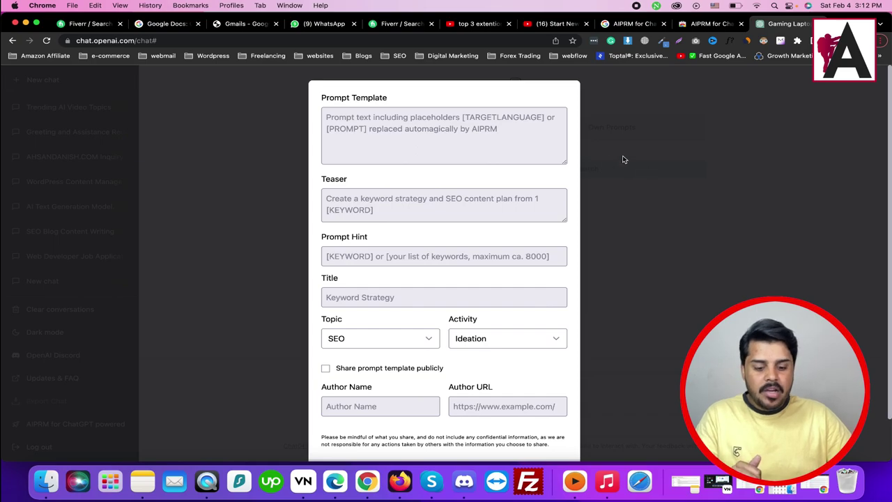
scroll(557, 313, down, 2)
click(479, 427)
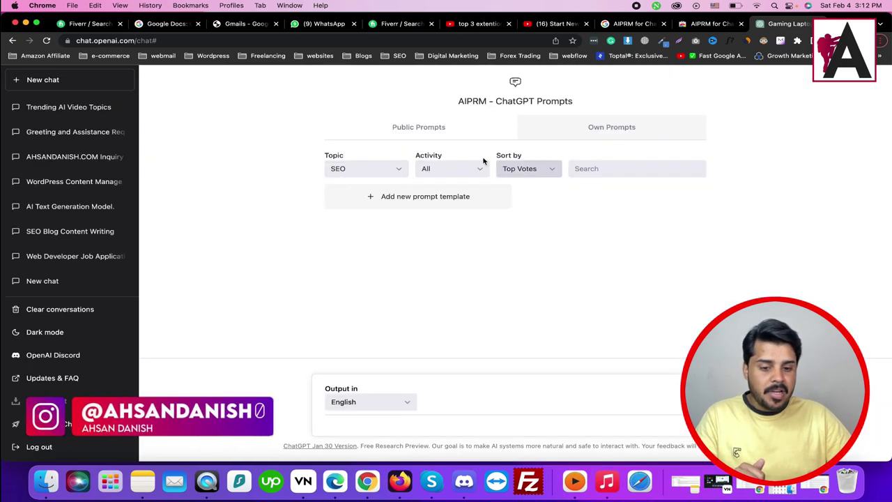
Step: Return to the public prompts, look through them and choose SEO from the available topics
click(450, 119)
scroll(306, 149, down, 5)
scroll(307, 150, down, 3)
scroll(380, 180, up, 8)
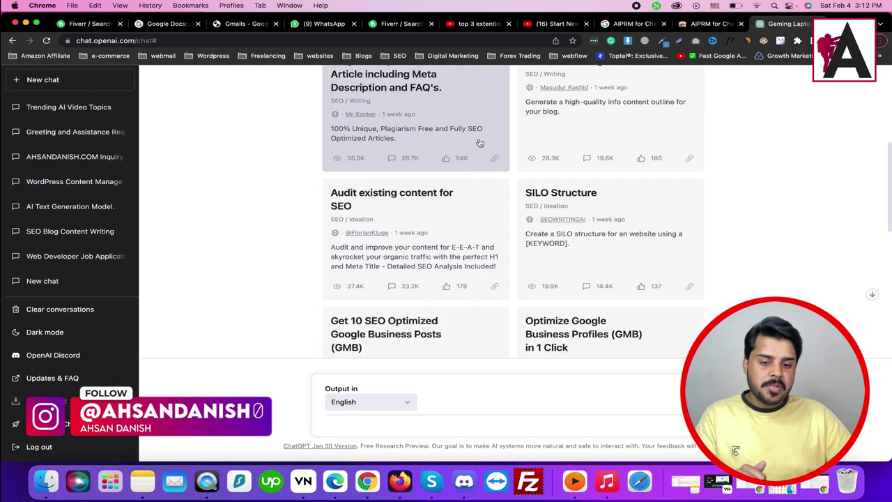
click(376, 171)
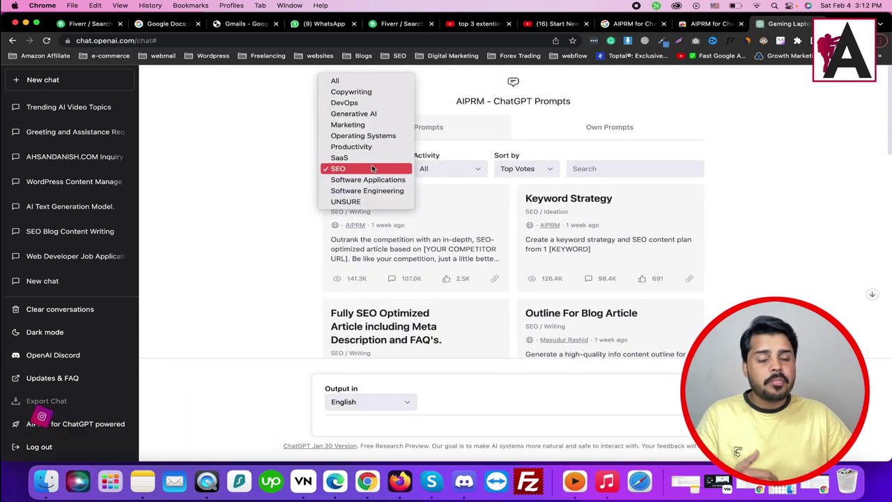
click(372, 167)
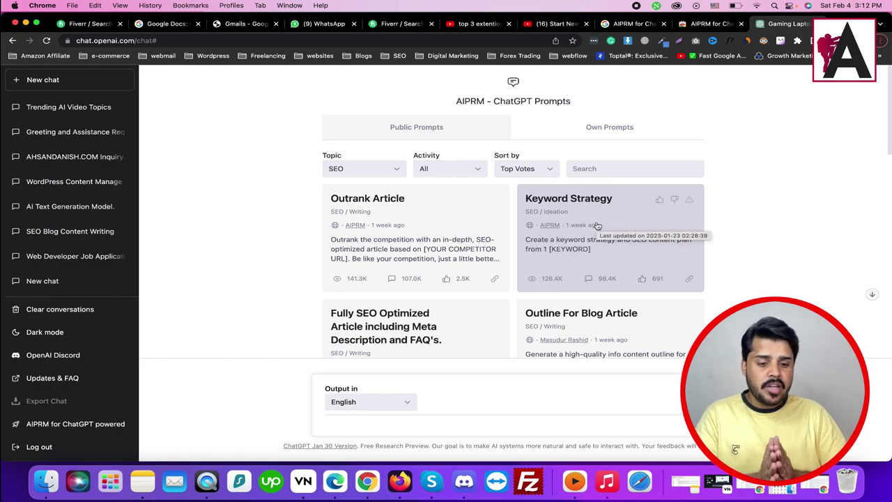
Step: Run the Keyword Strategy prompt with the keyword "best gaming laptop"
click(625, 244)
text(best gaming laptop)
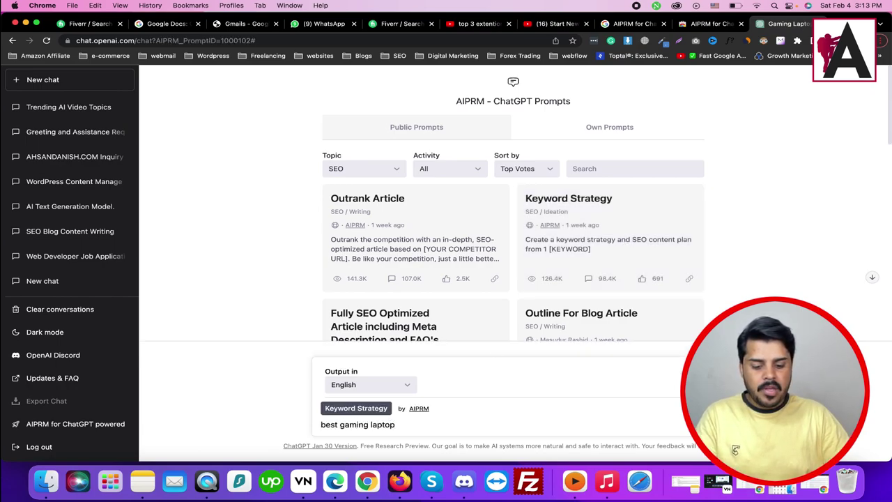
key(Return)
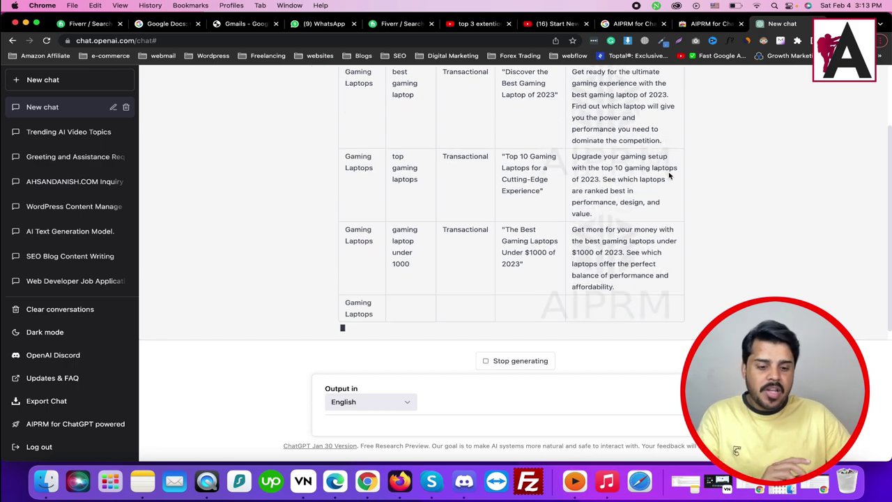
Step: Review the generated keyword strategy table and stop the response while it is still being written
scroll(548, 258, up, 3)
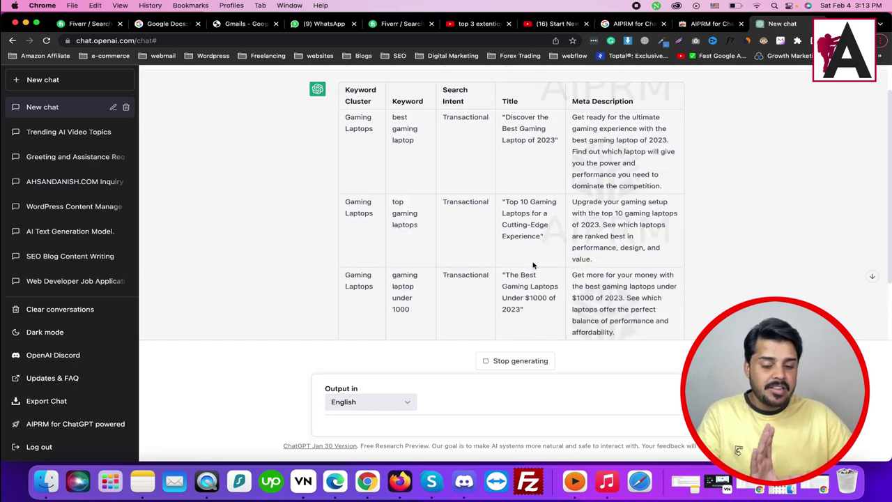
scroll(568, 252, down, 4)
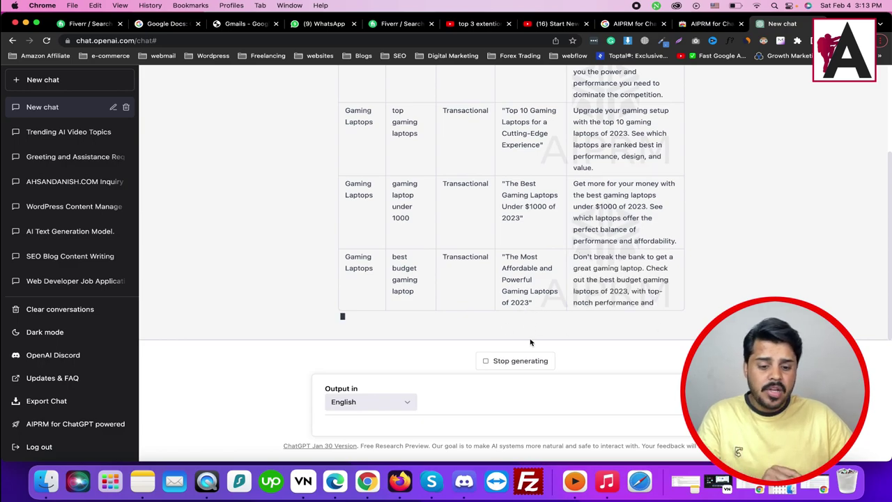
scroll(558, 287, up, 4)
scroll(558, 287, up, 1)
click(516, 361)
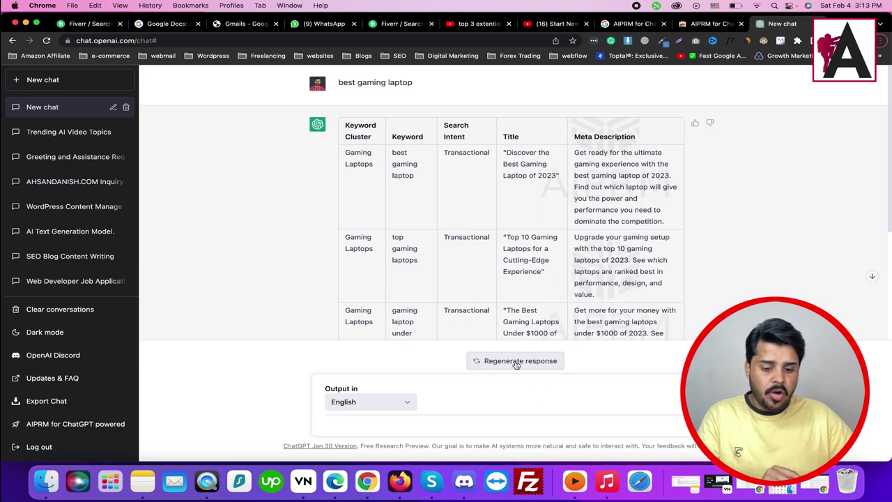
Step: Start a new chat and select the Outrank Article prompt, ready for a competitor URL
scroll(466, 345, down, 5)
click(62, 81)
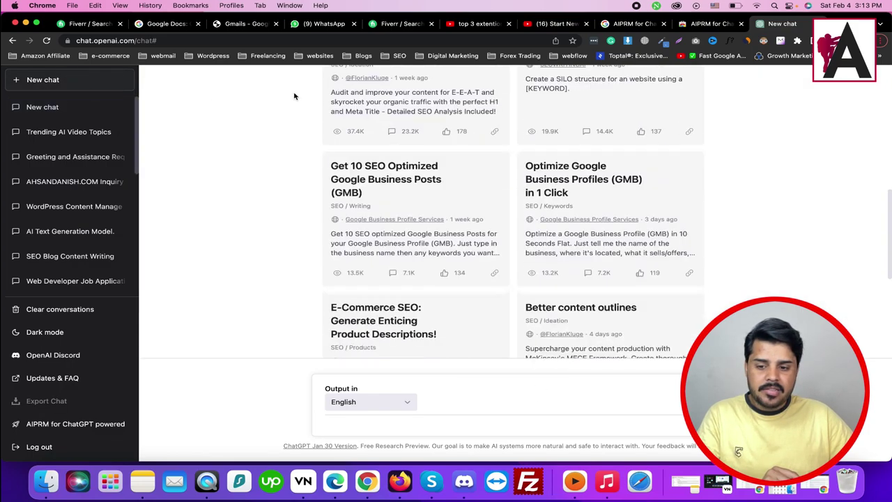
scroll(524, 200, down, 6)
scroll(525, 200, up, 10)
scroll(446, 289, down, 4)
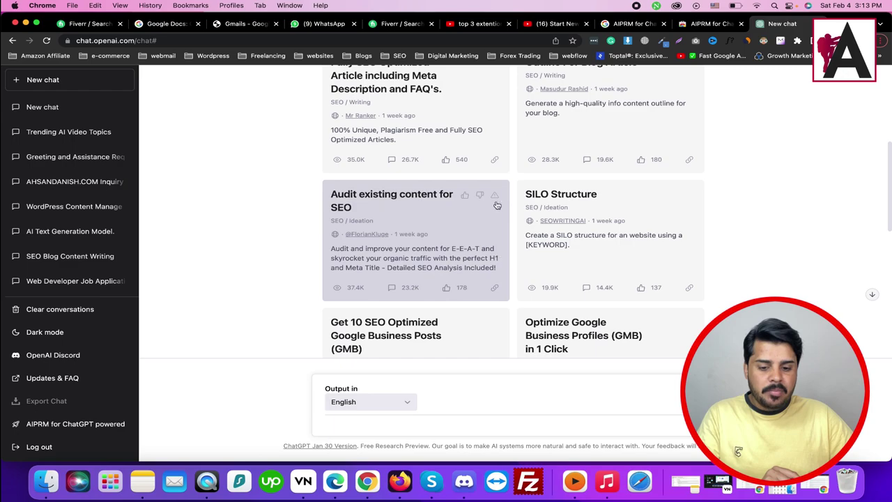
scroll(446, 289, down, 4)
scroll(516, 293, down, 3)
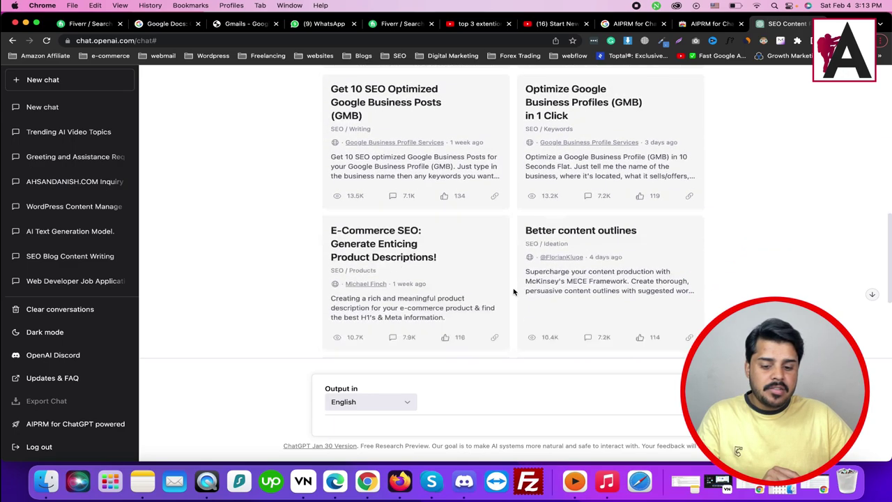
scroll(517, 255, up, 6)
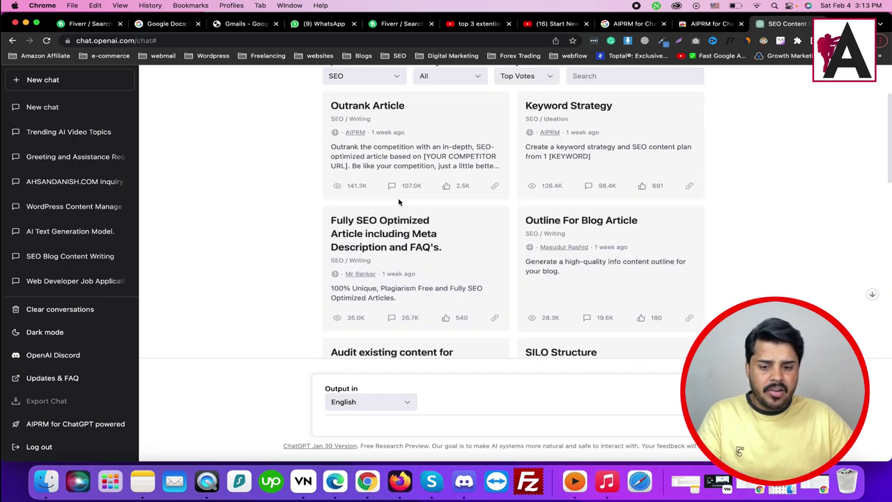
click(425, 147)
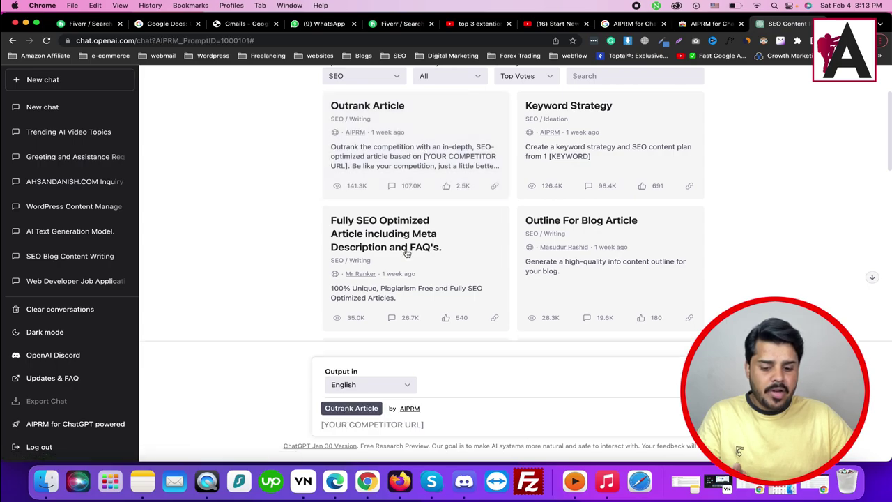
click(376, 424)
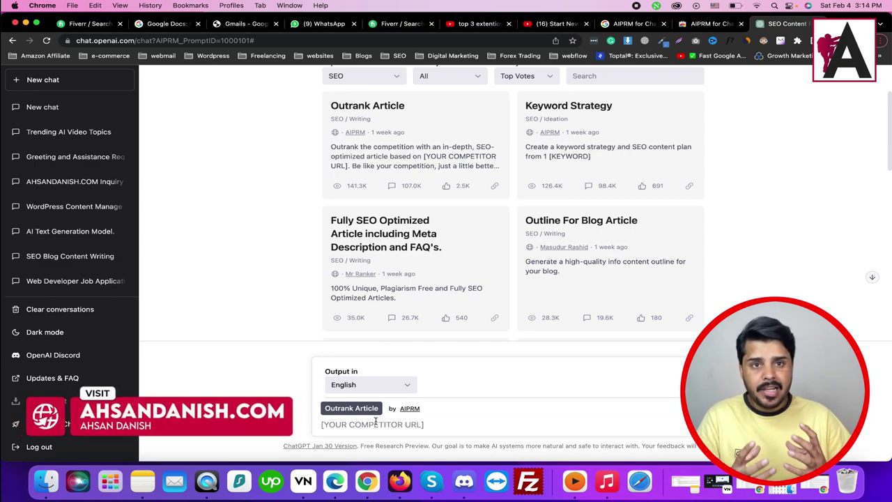
Step: Search Google for "what is cms" in a new tab and open the Kinsta article on content management systems
key(super+t)
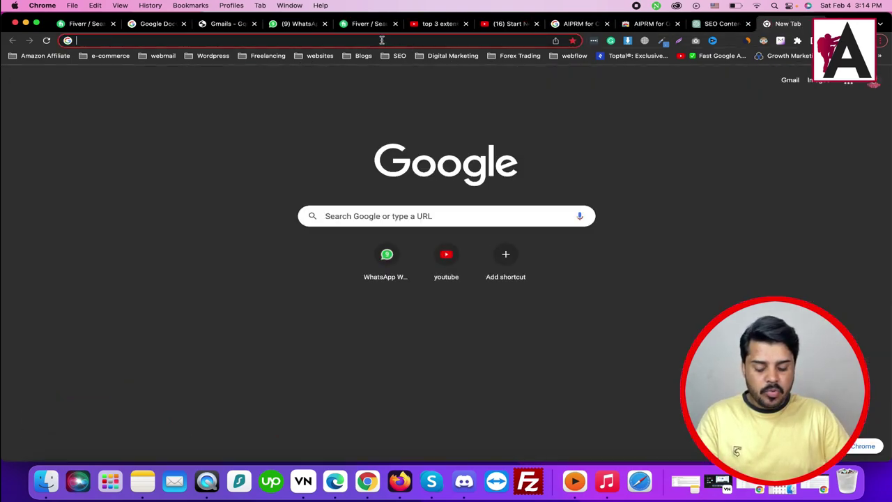
text(what is cm)
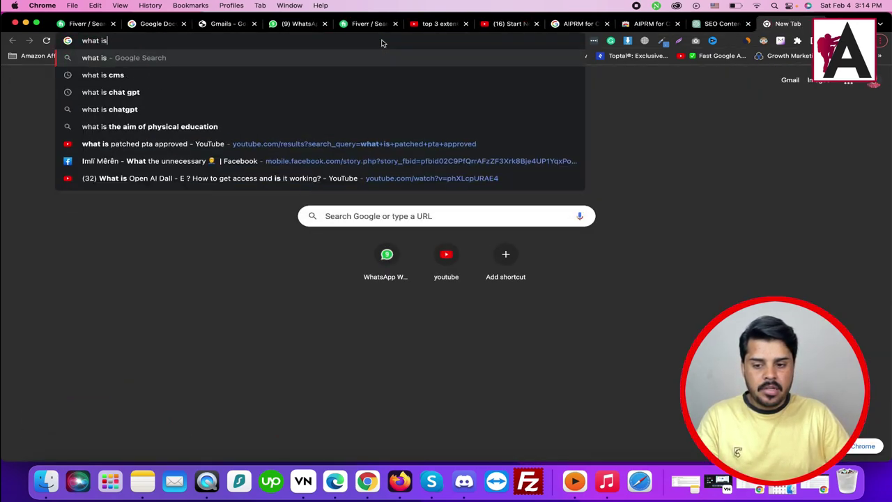
text(s)
key(Return)
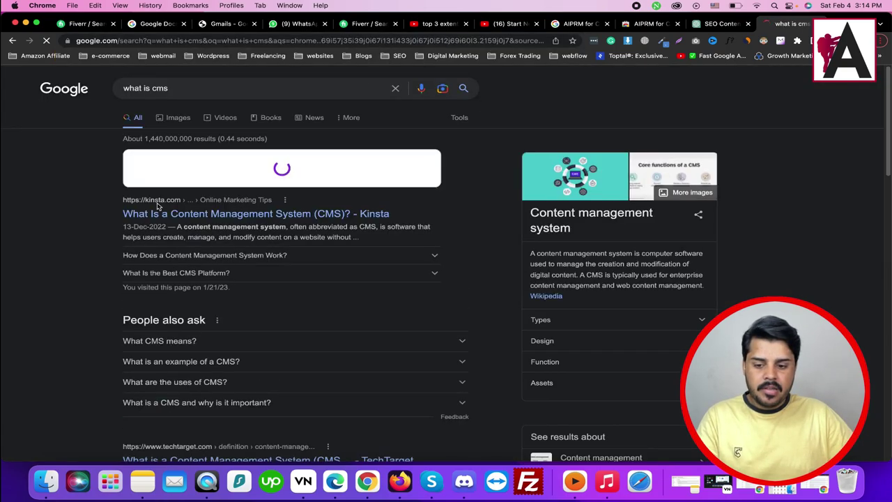
click(182, 212)
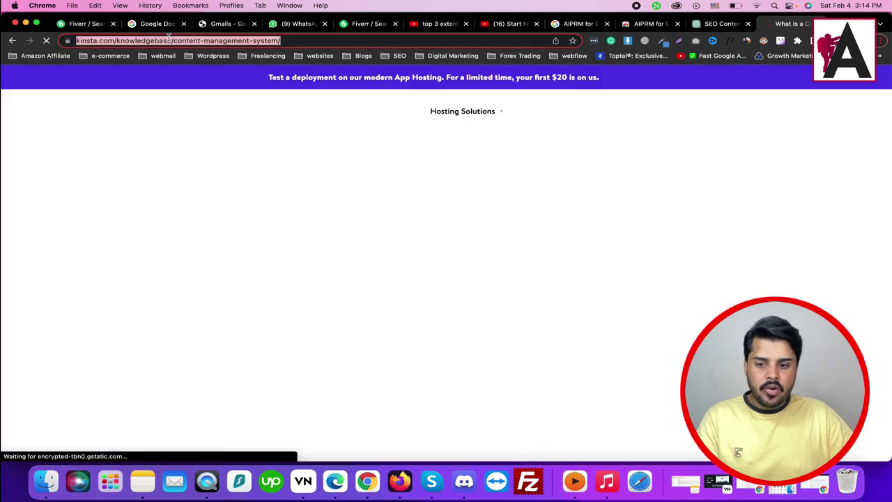
Step: Copy the Kinsta article's URL and submit it as the competitor URL to the Outrank Article prompt in ChatGPT
click(169, 39)
key(super+c)
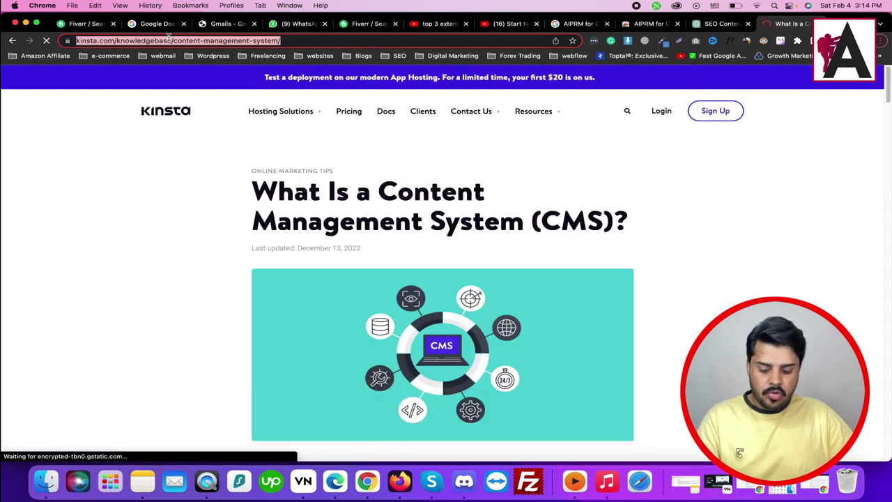
click(701, 25)
key(super+v)
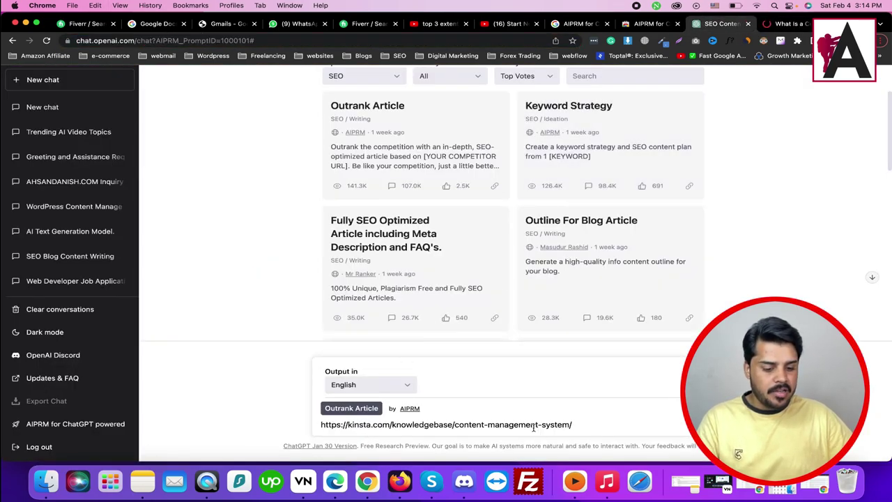
key(Return)
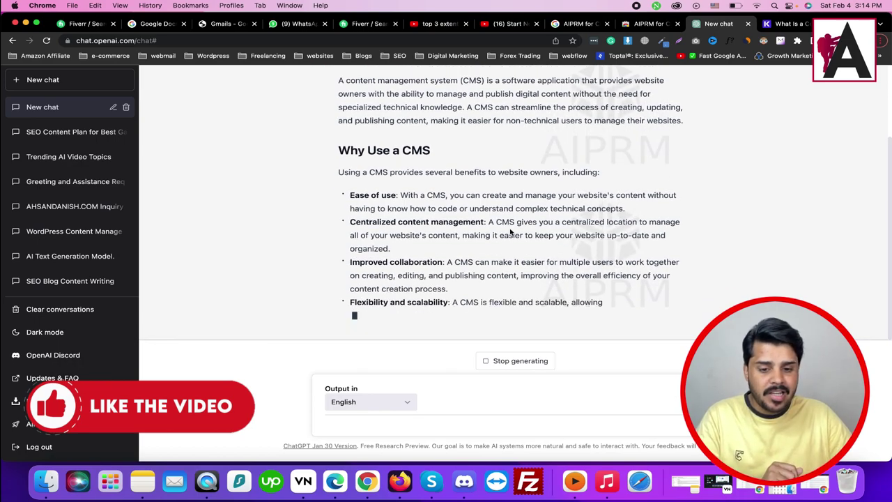
Step: Check the beginning of the generated CMS article, stop its generation and start a new chat
scroll(279, 124, up, 3)
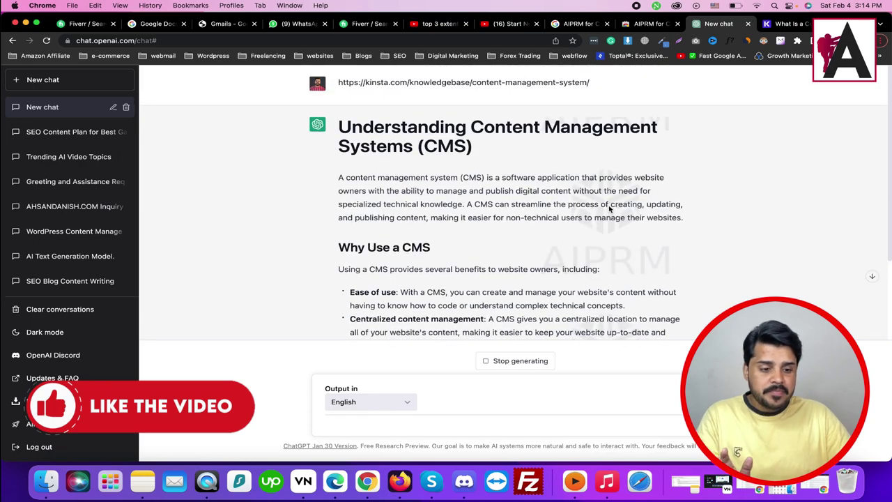
click(491, 361)
click(49, 82)
scroll(488, 223, up, 10)
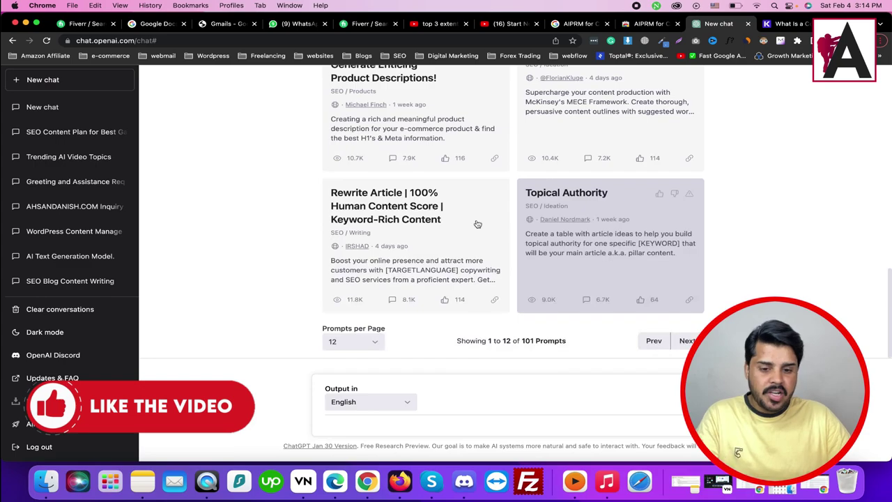
Step: Filter the public prompts by the Marketing topic and by Copywriting, and browse the copywriting prompts
click(370, 168)
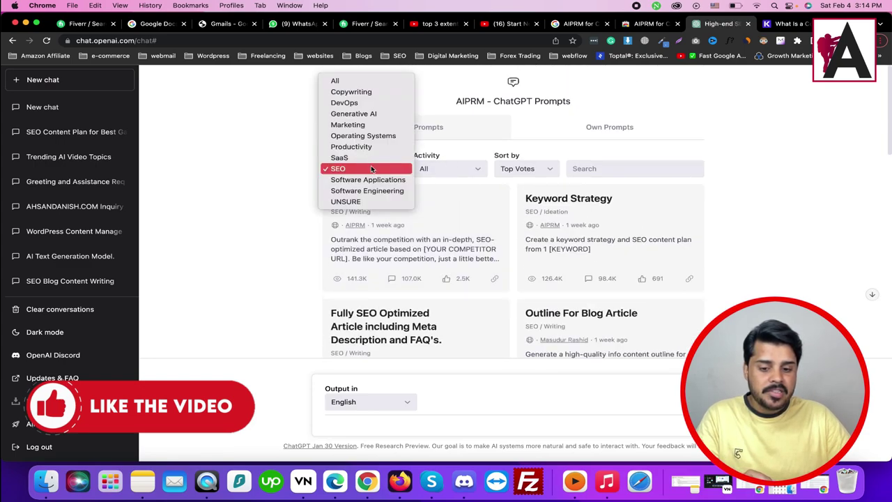
click(366, 127)
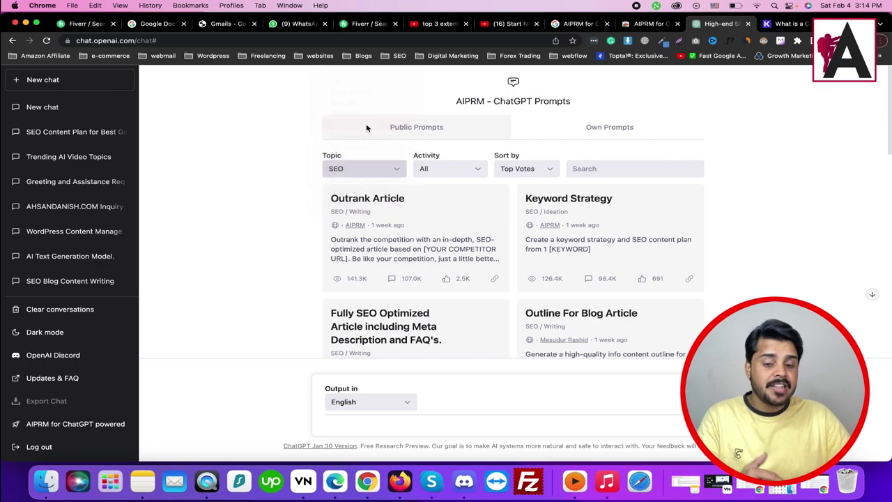
click(366, 168)
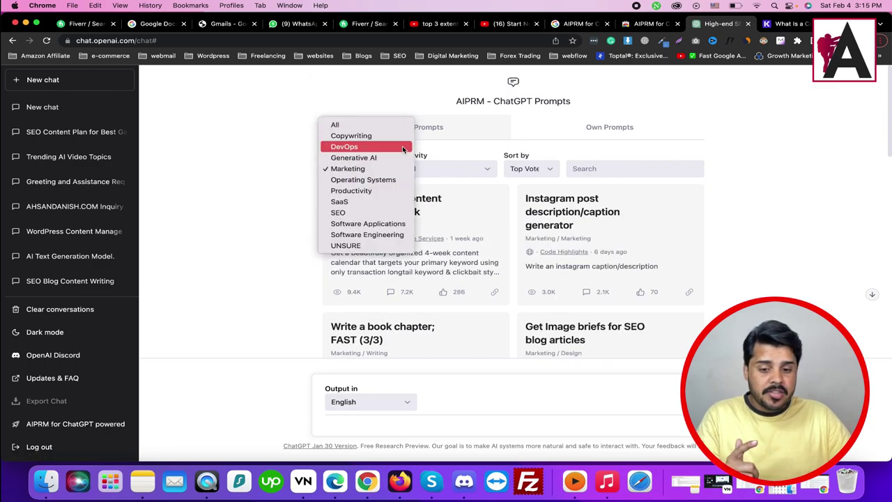
click(356, 135)
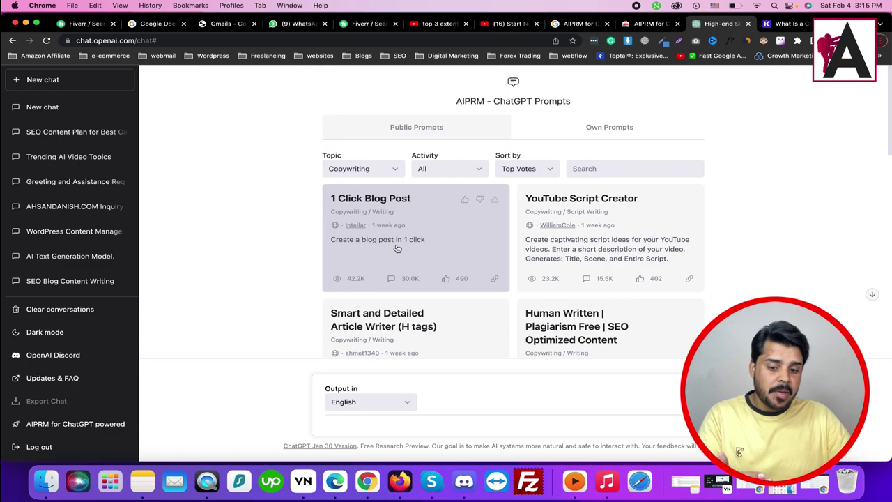
scroll(566, 141, down, 5)
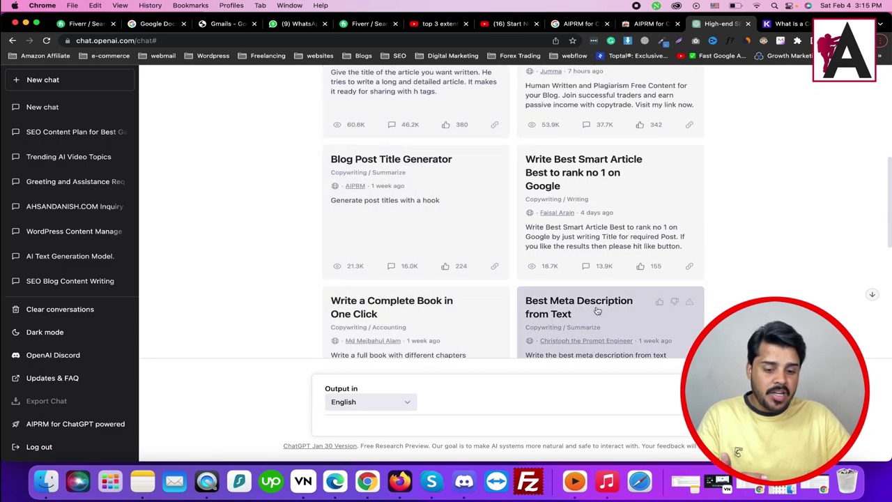
scroll(481, 251, down, 5)
scroll(418, 240, up, 10)
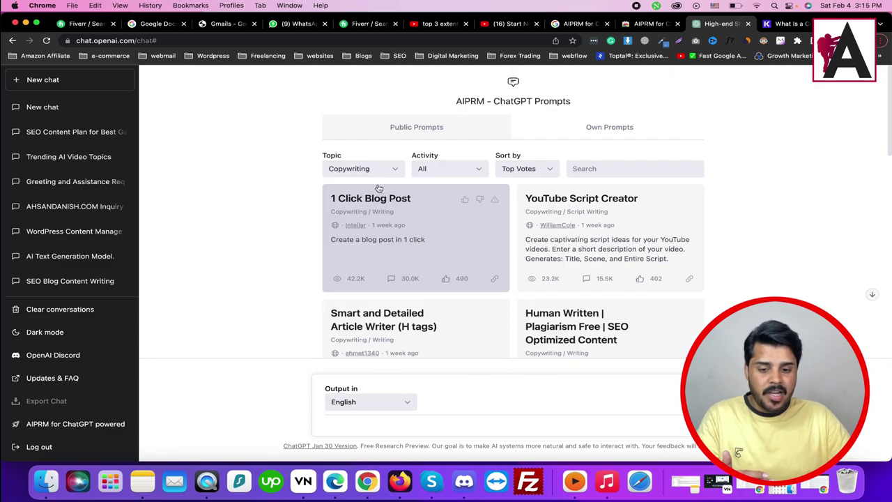
Step: Review the activity options for copywriting prompts and switch the prompt topic to Software Applications
click(366, 169)
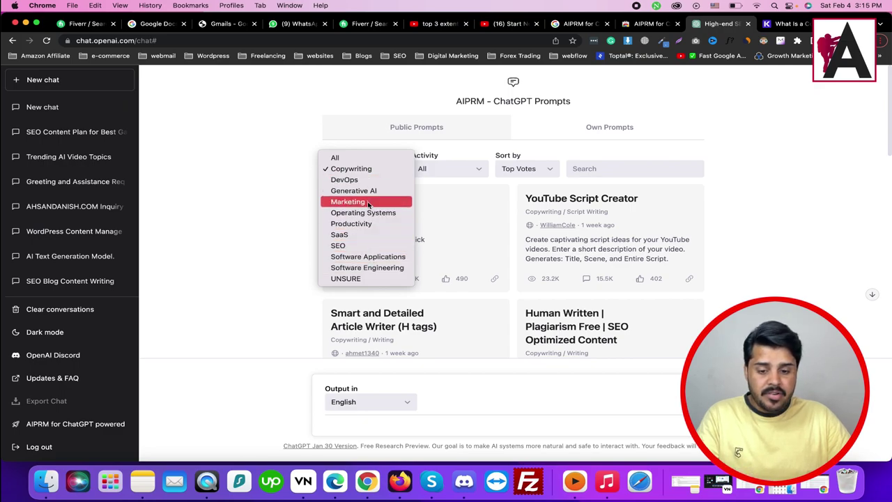
click(472, 171)
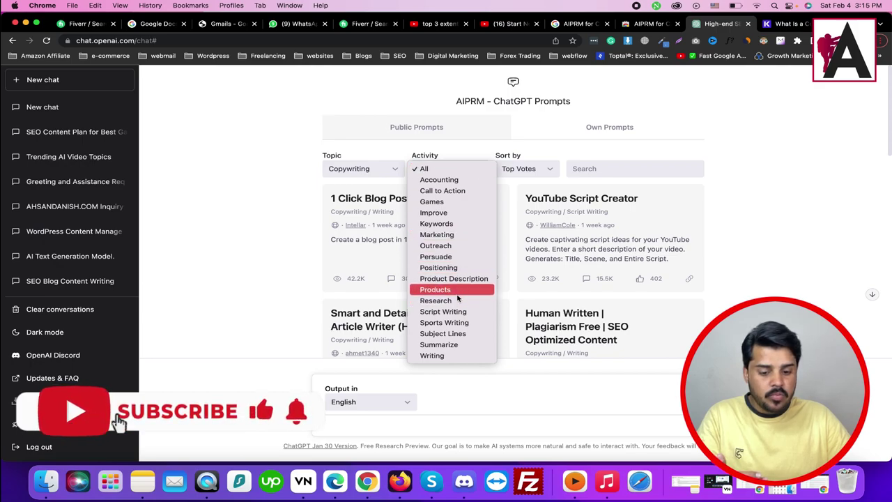
click(388, 168)
click(367, 173)
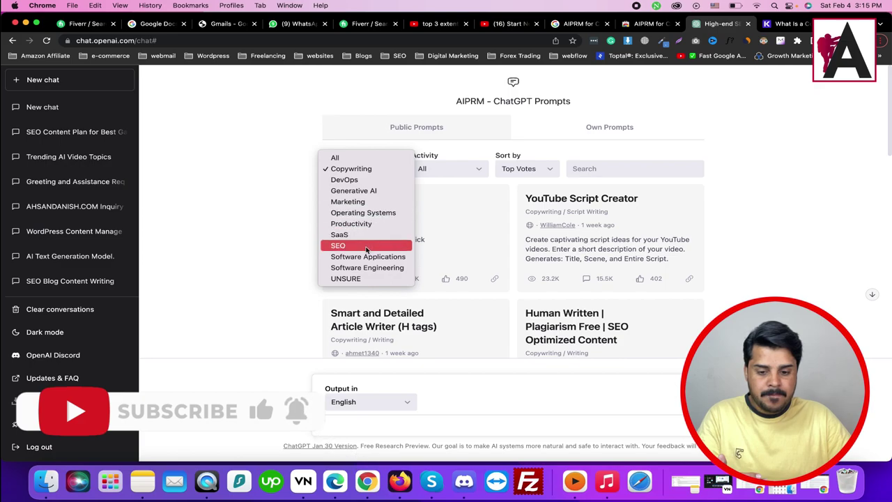
click(375, 256)
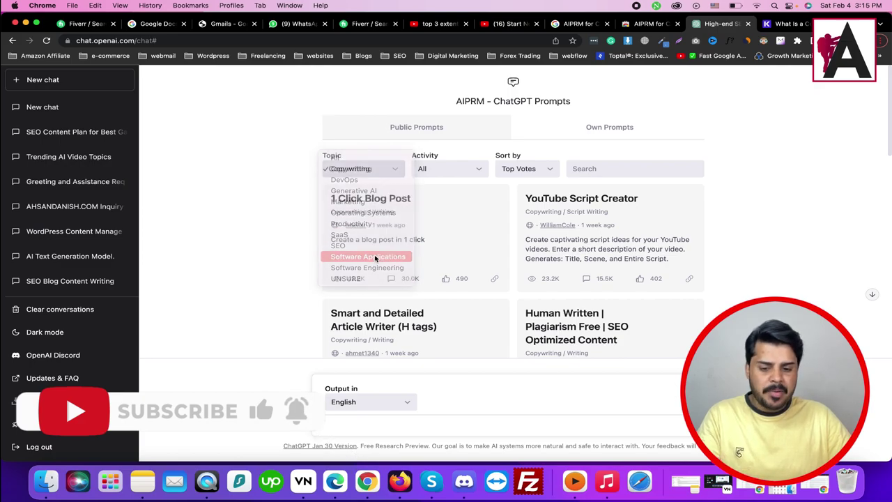
Step: View the Software Applications prompts for the Design activity and for the Accounting activity
click(457, 171)
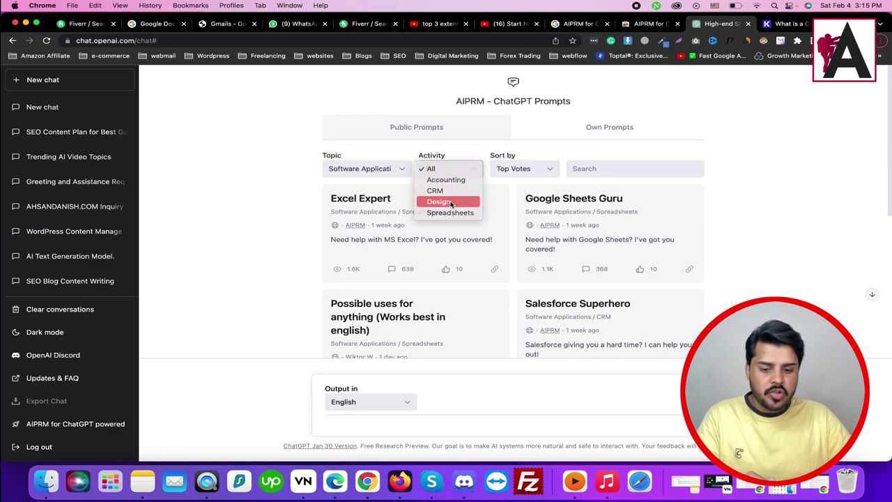
click(452, 202)
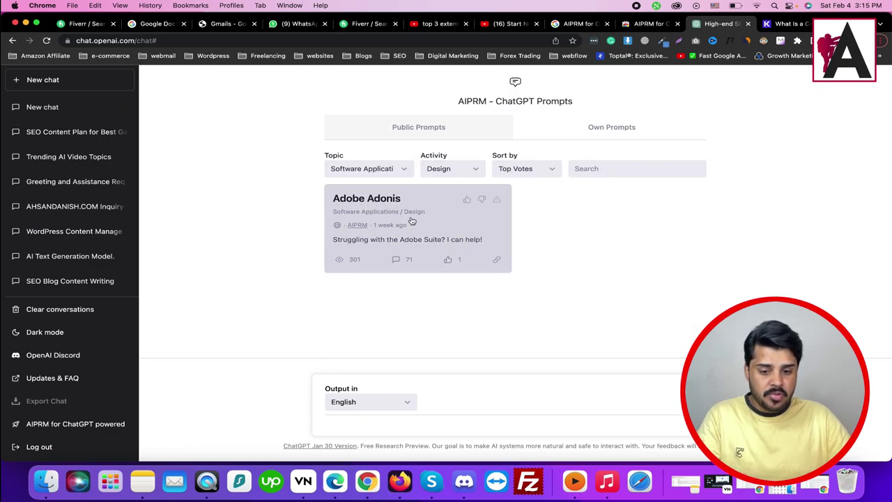
click(451, 169)
click(448, 147)
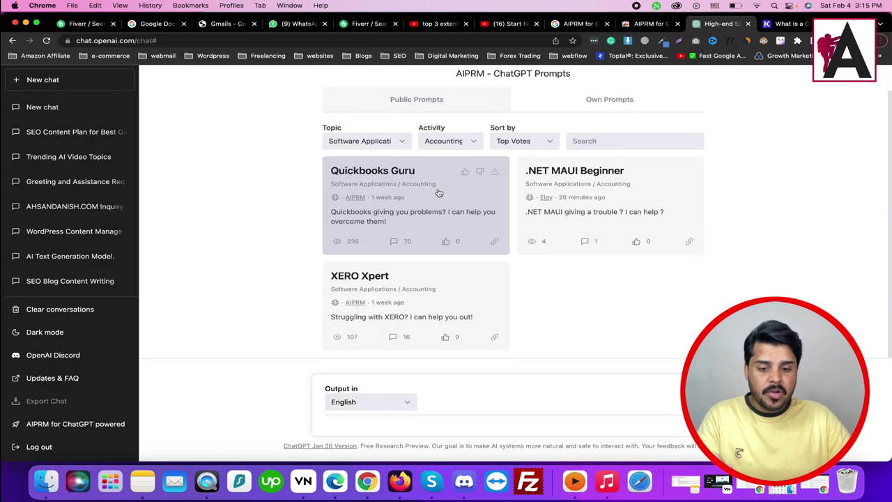
Step: Filter the public prompts by the Software Engineering topic and the Web Development activity
click(366, 143)
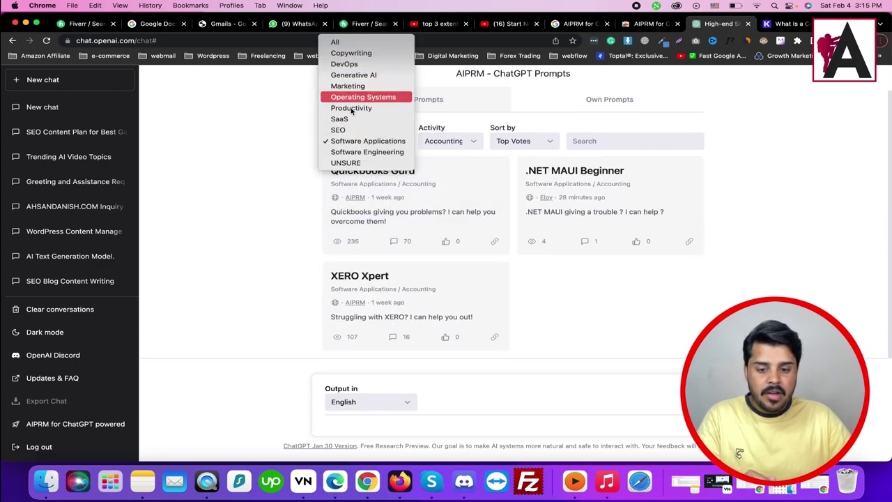
click(365, 152)
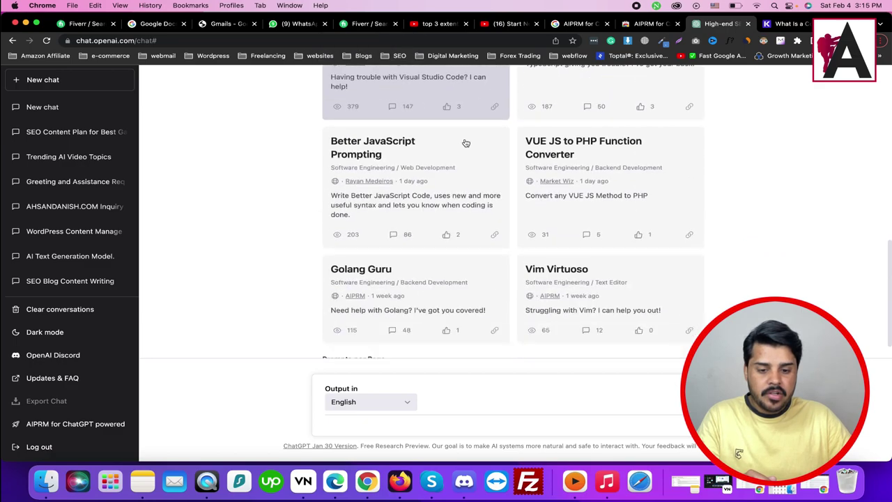
scroll(463, 179, up, 5)
click(462, 171)
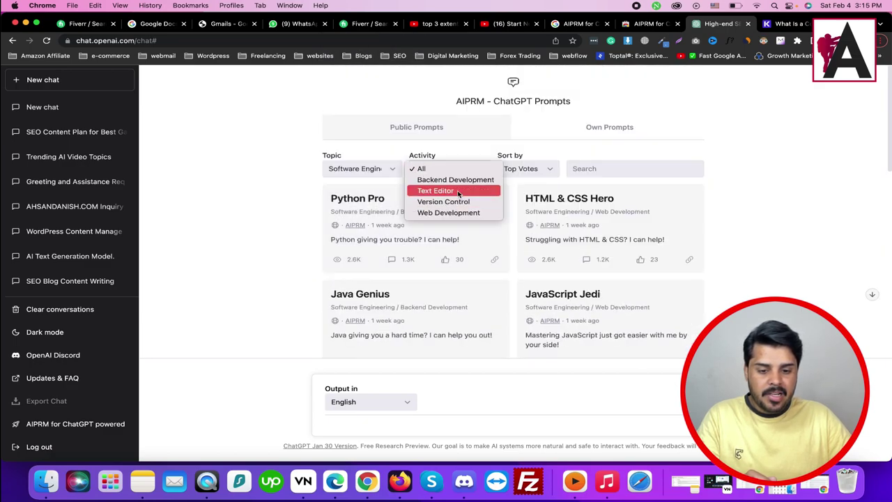
click(448, 213)
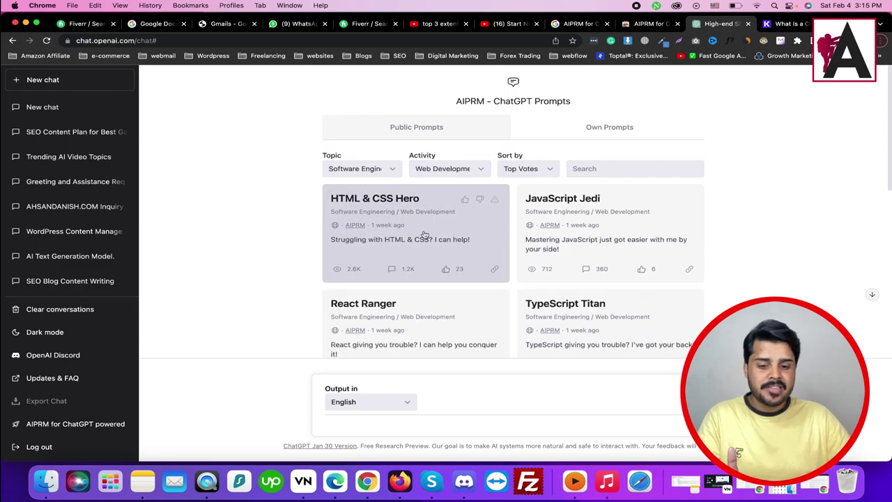
Step: Select the HTML & CSS Hero prompt and submit the request "i need a funky bbutton with orange style"
click(453, 235)
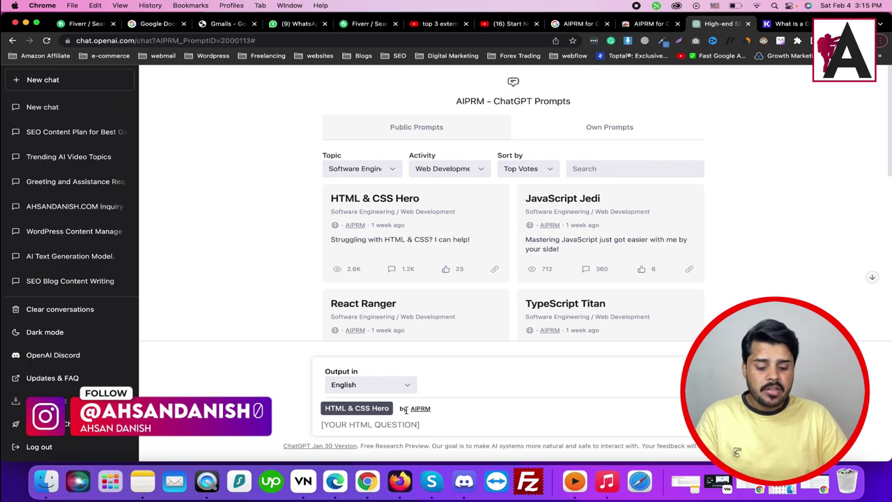
text(i)
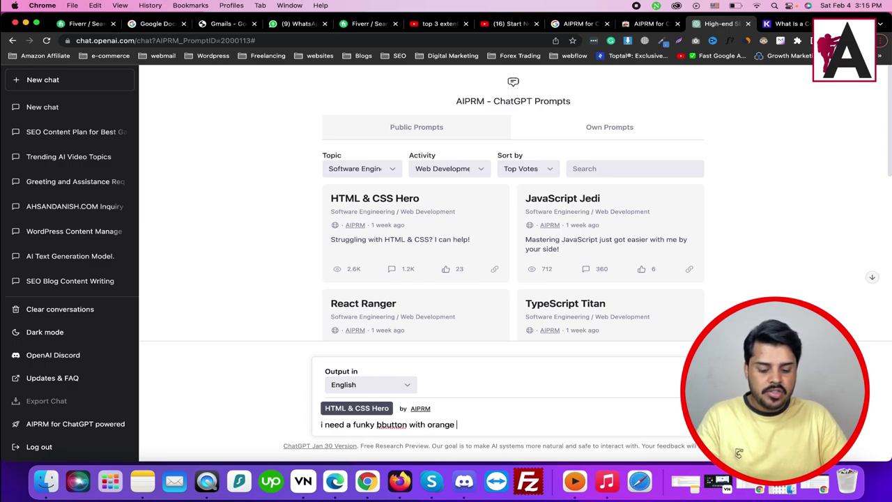
key(Return)
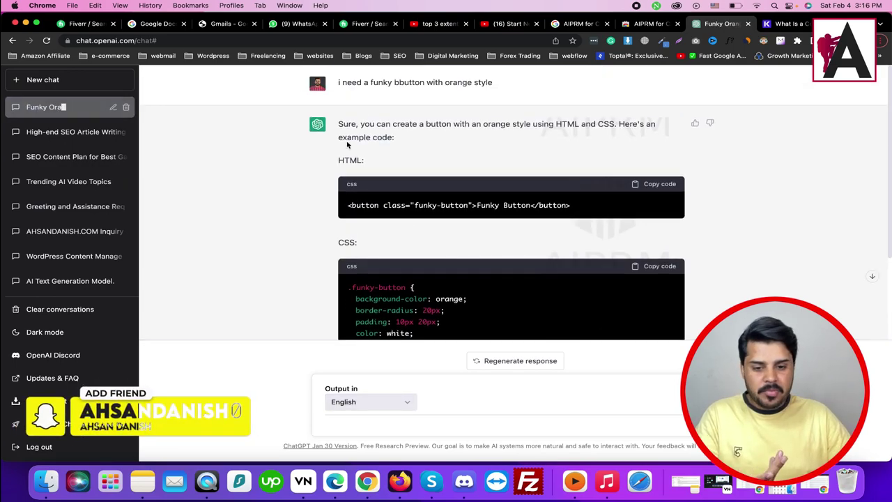
Step: Start a new chat and filter the prompts by the Generative AI topic and the Dall-E activity
click(43, 80)
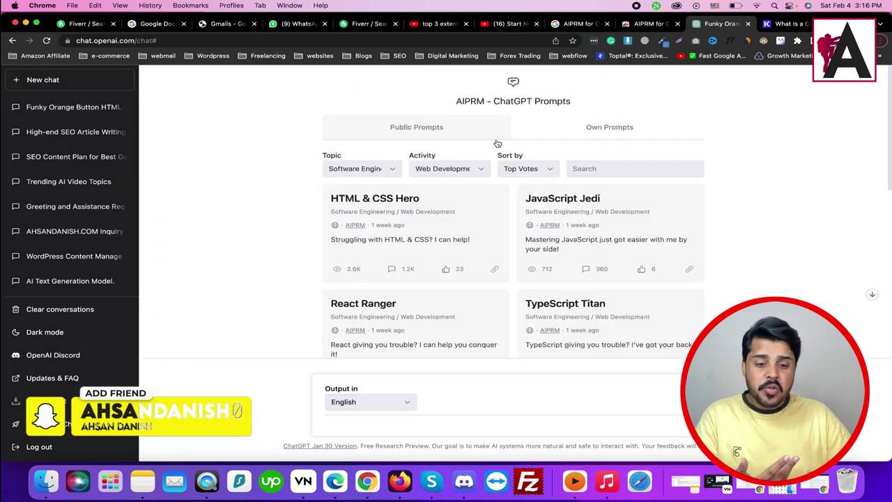
click(422, 170)
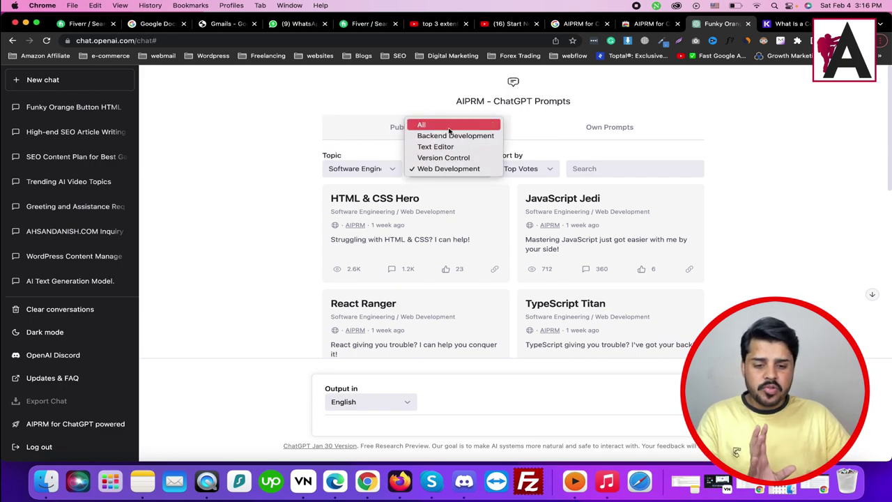
click(378, 176)
click(379, 175)
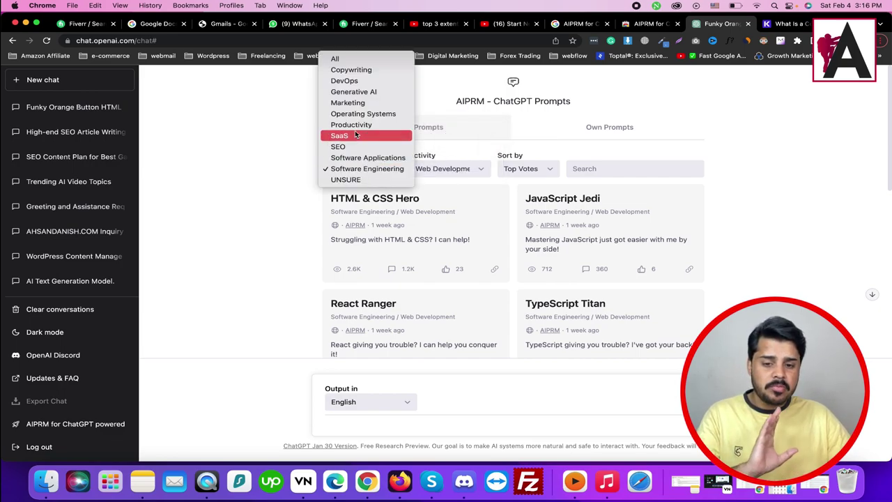
click(376, 93)
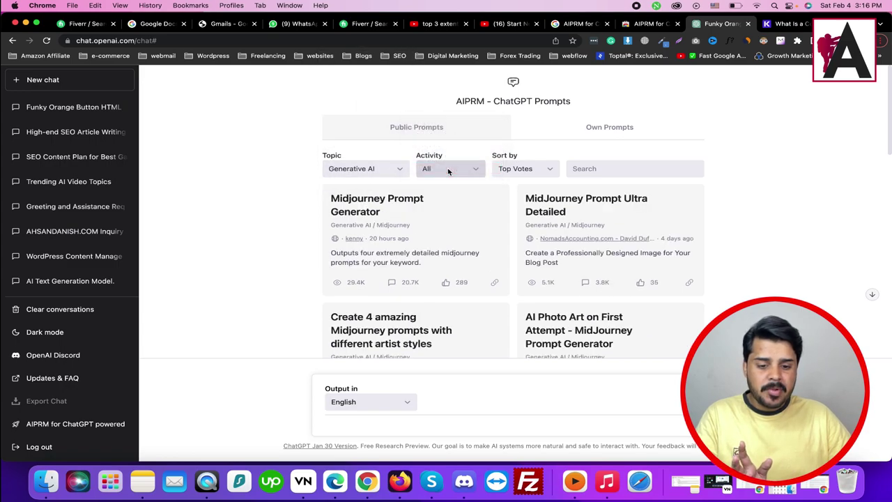
click(450, 169)
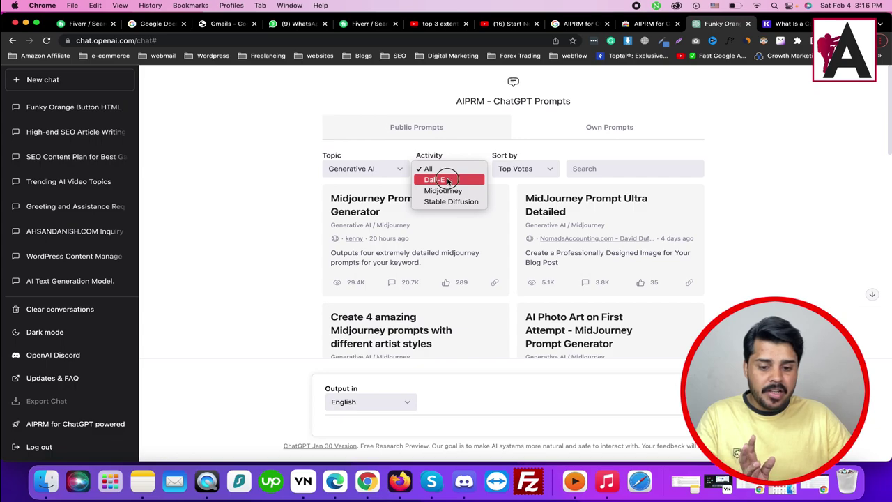
click(448, 181)
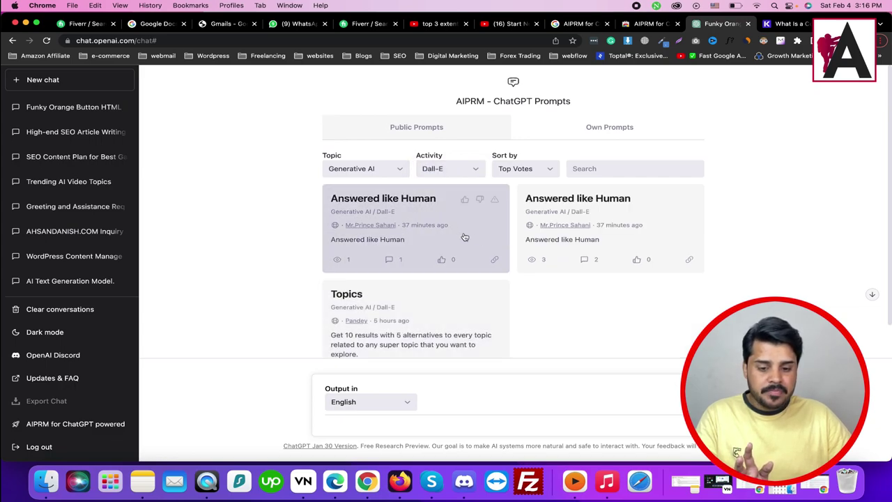
scroll(571, 152, down, 1)
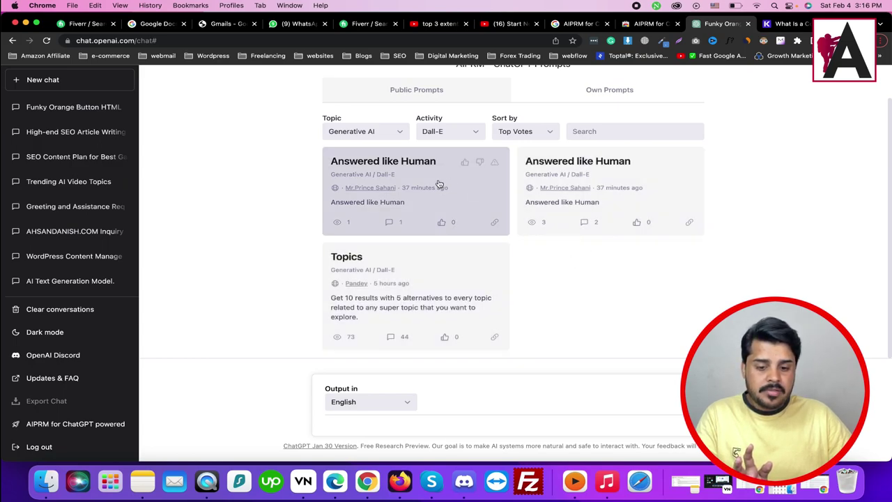
Step: Submit "hello how are you" to the first Answered like Human prompt and highlight the reply
click(460, 202)
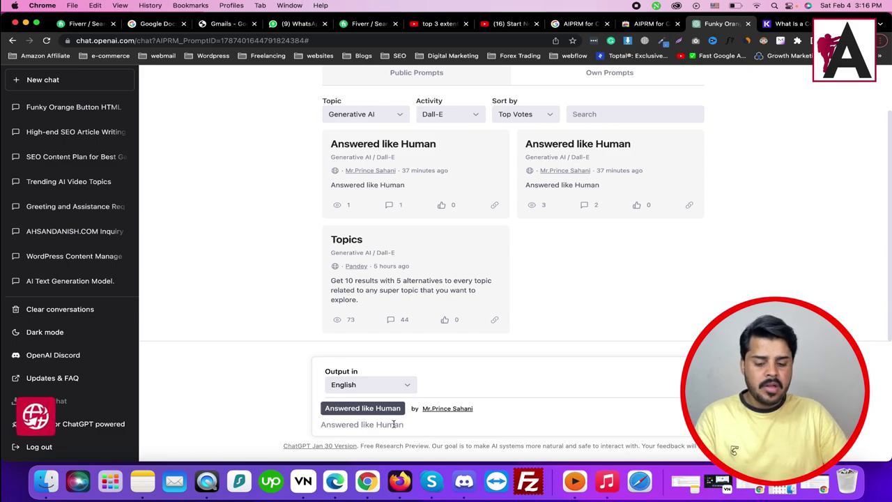
text(hello how are you)
key(Return)
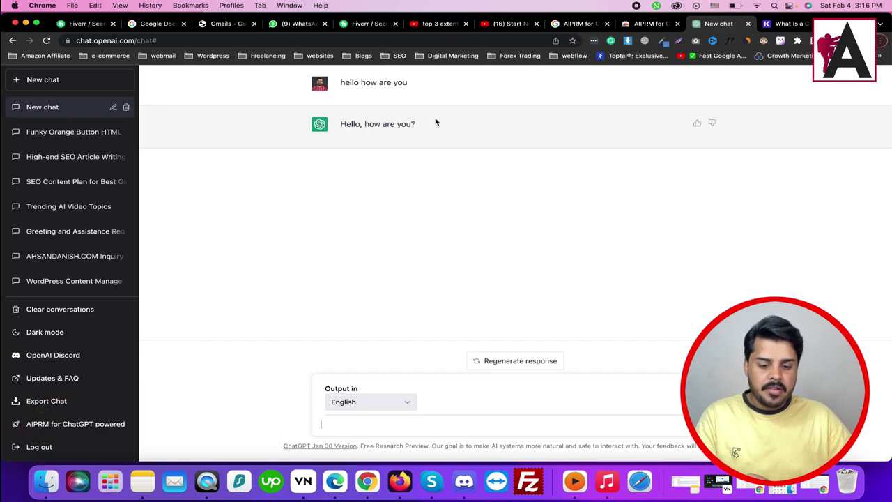
drag(340, 131, 444, 127)
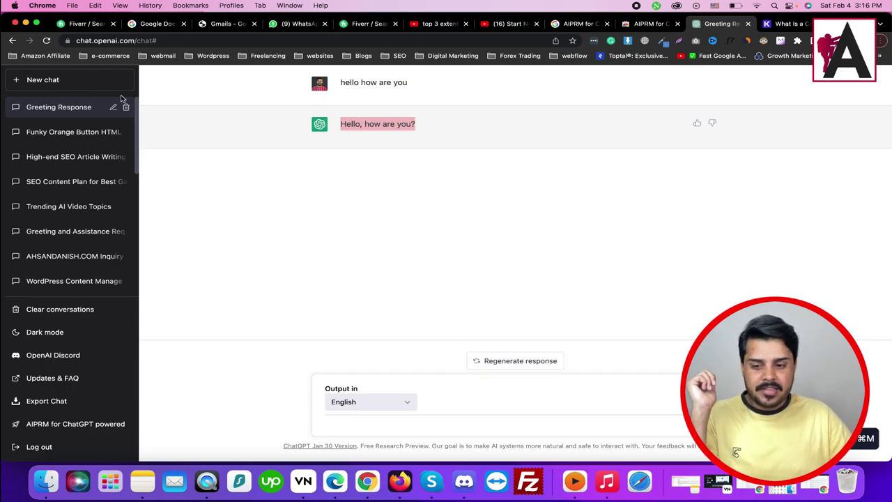
Step: Start a new chat and review the available sorting and topic options for the public prompts
click(60, 81)
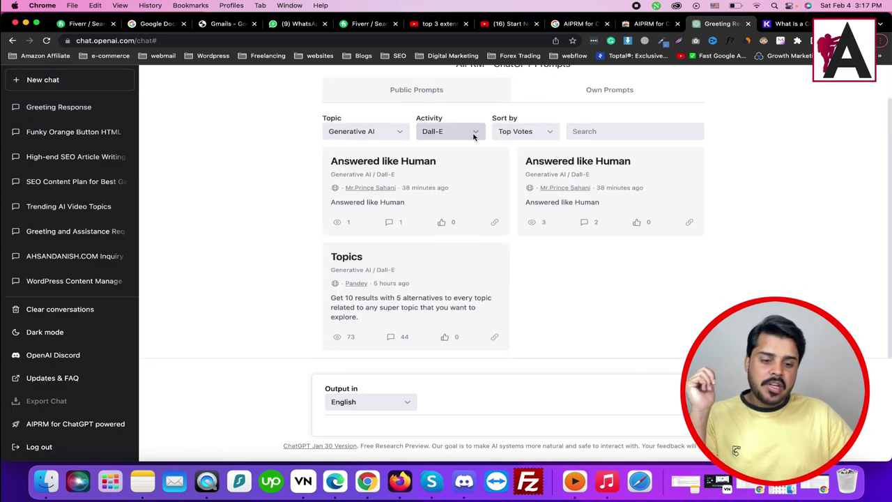
click(496, 132)
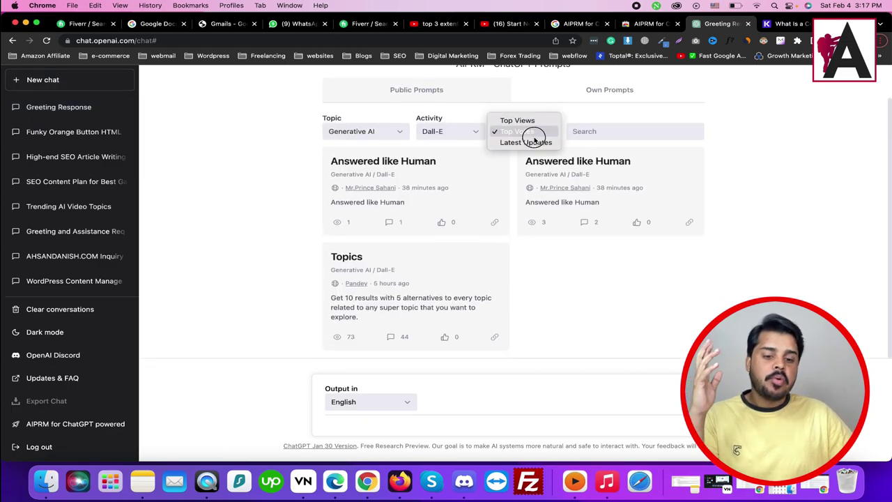
click(437, 132)
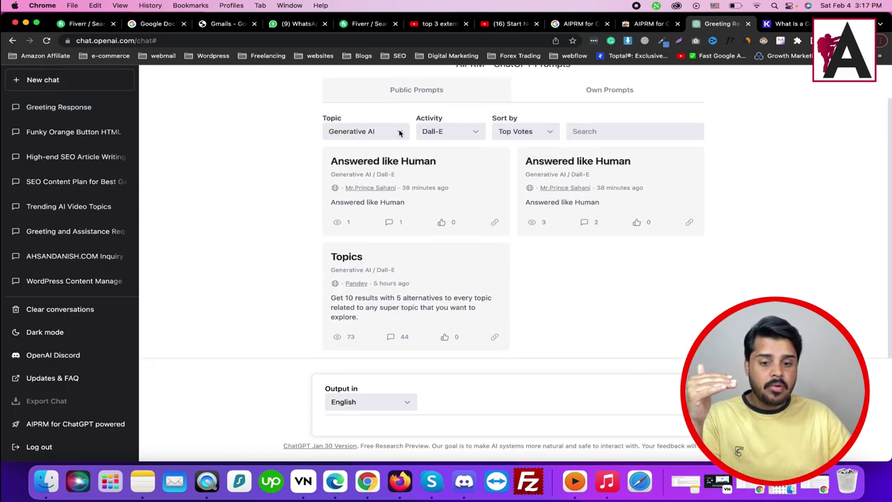
click(357, 131)
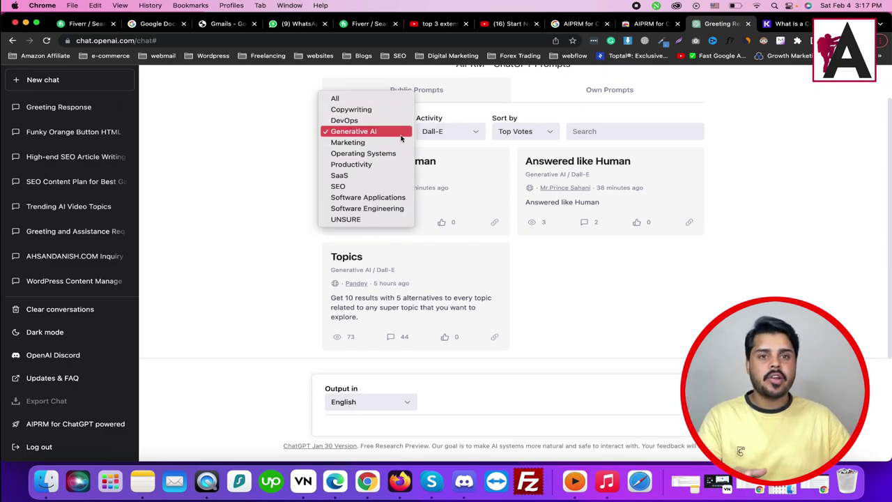